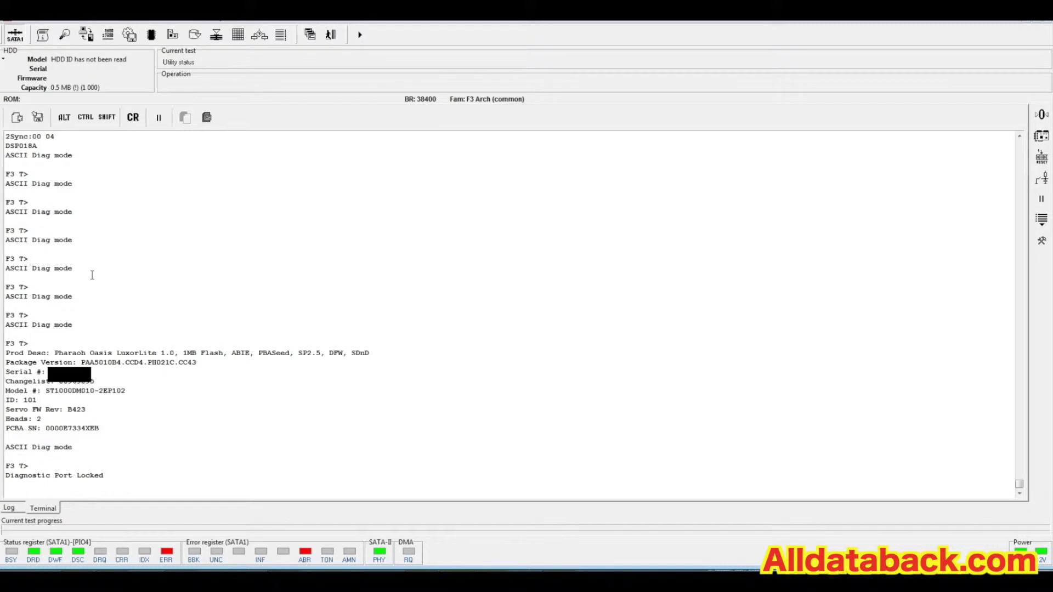
Read the drive's Flash ROM image via Boot Code at a COM port baud rate of 921600
key(ctrl+z)
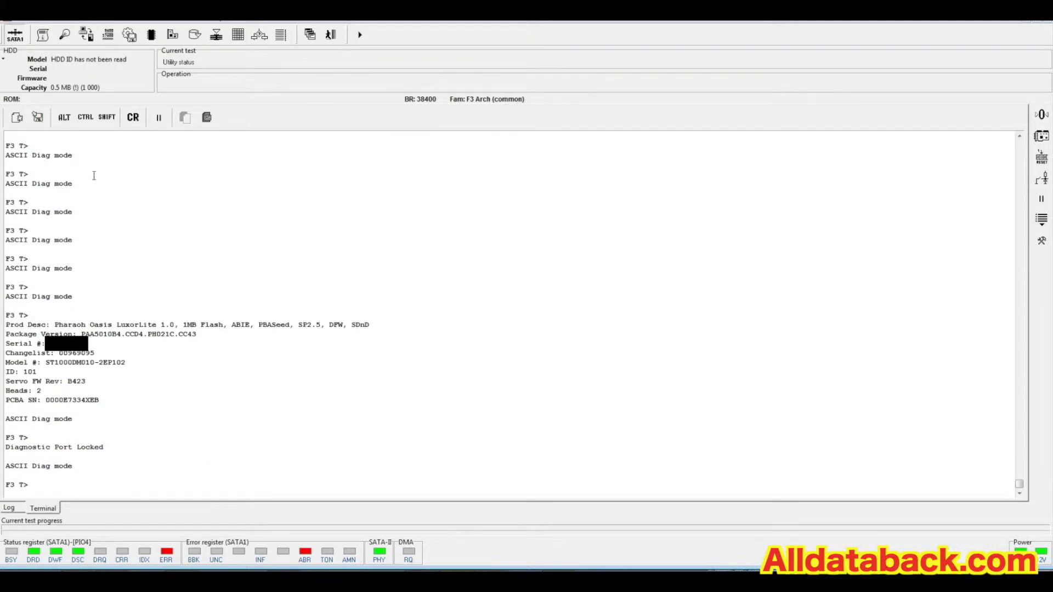
click(130, 35)
mouse_move(250, 29)
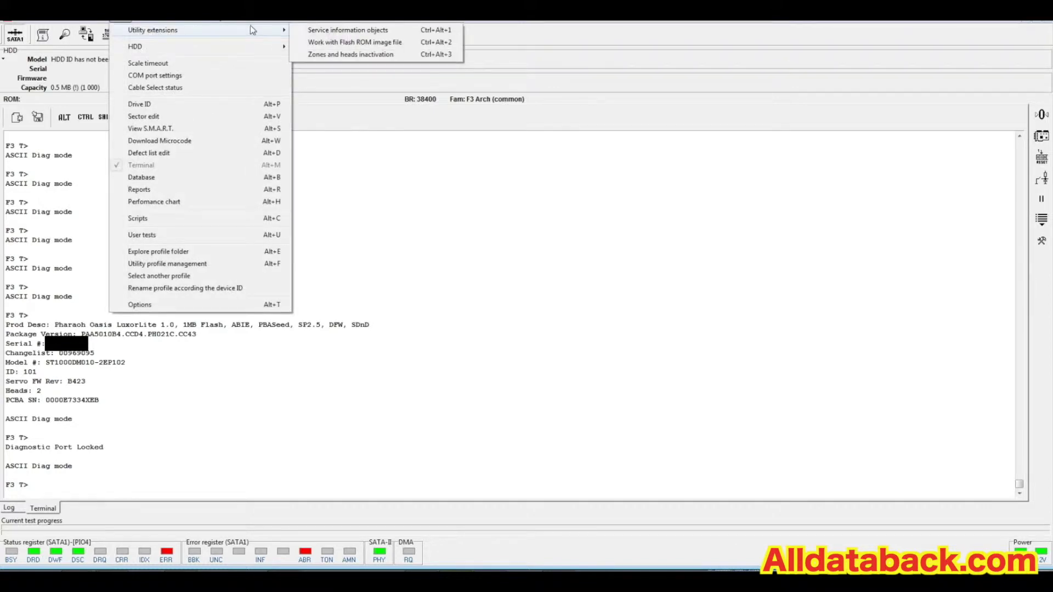
click(326, 44)
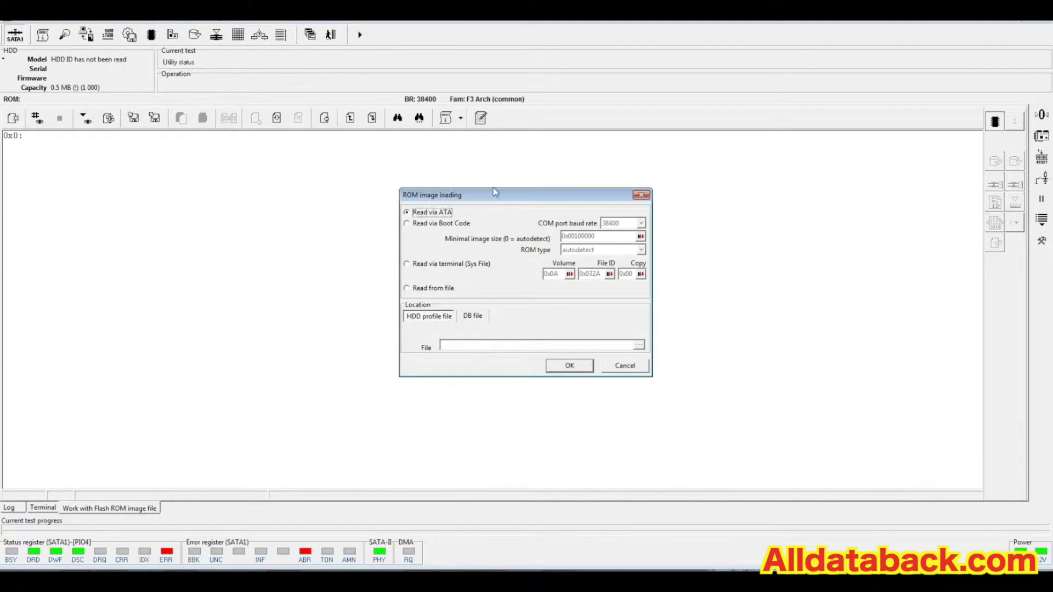
click(440, 225)
click(625, 224)
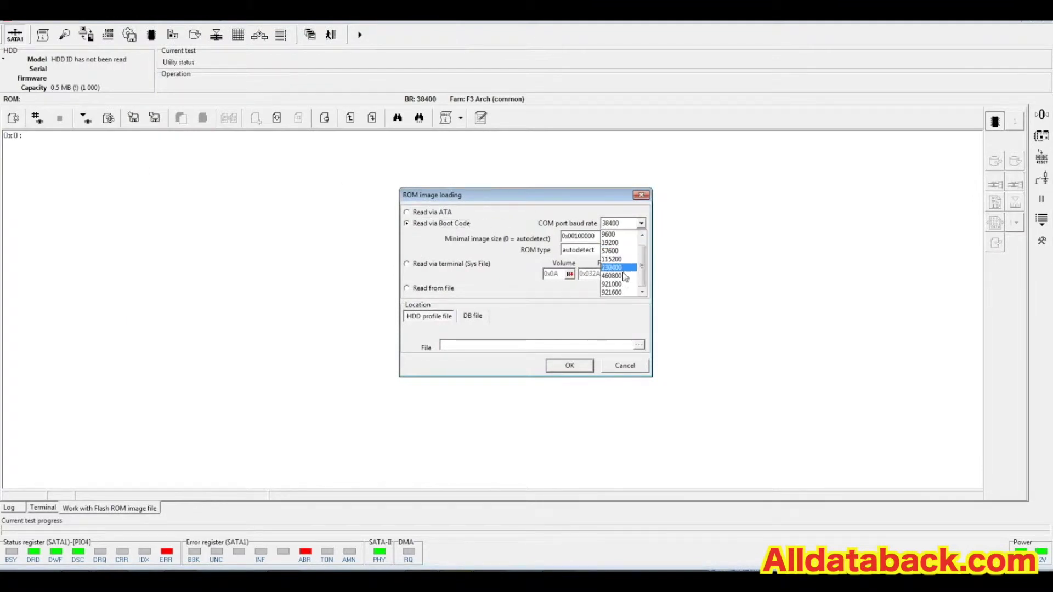
click(624, 293)
click(577, 364)
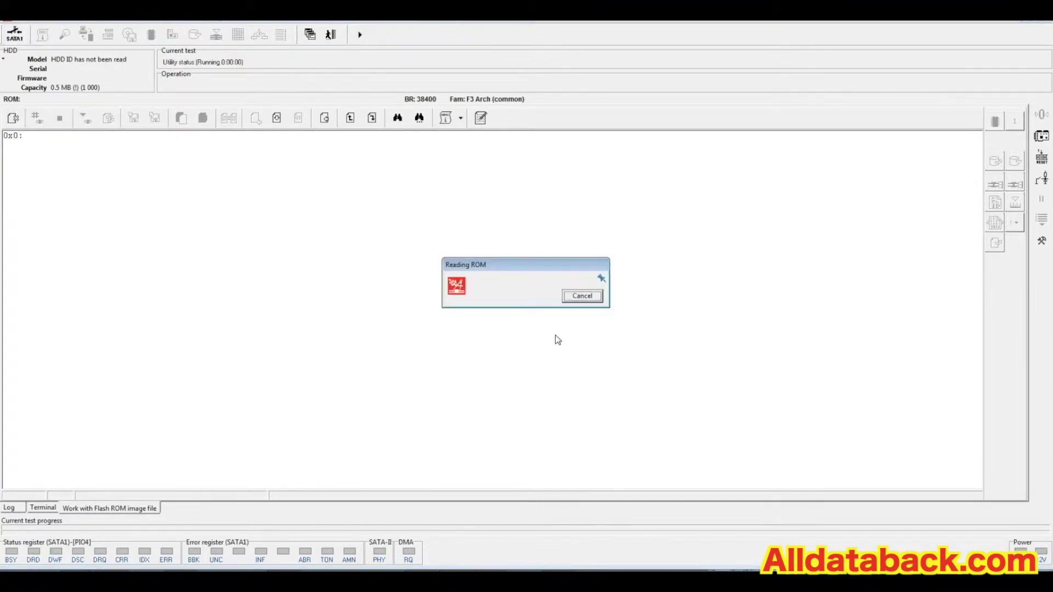
key(Return)
key(Return)
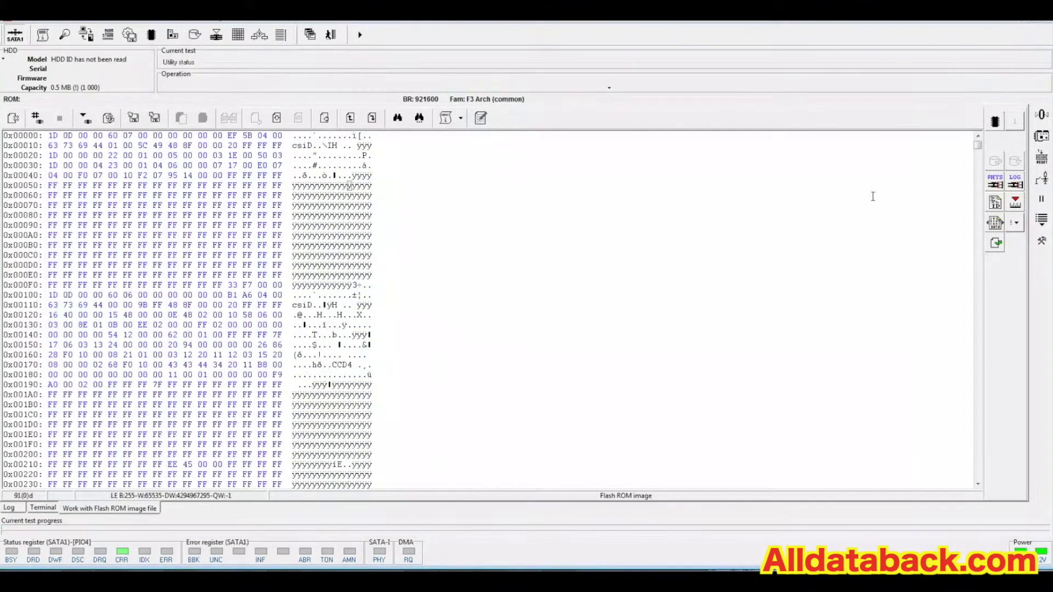
Return to the drive's terminal and switch off the drive's power
click(43, 508)
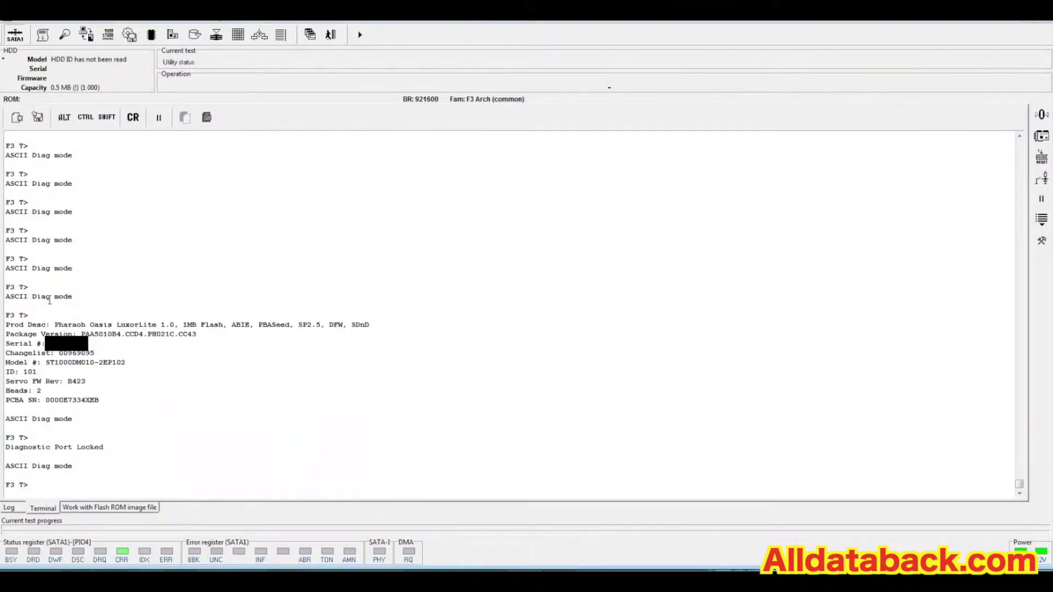
click(22, 39)
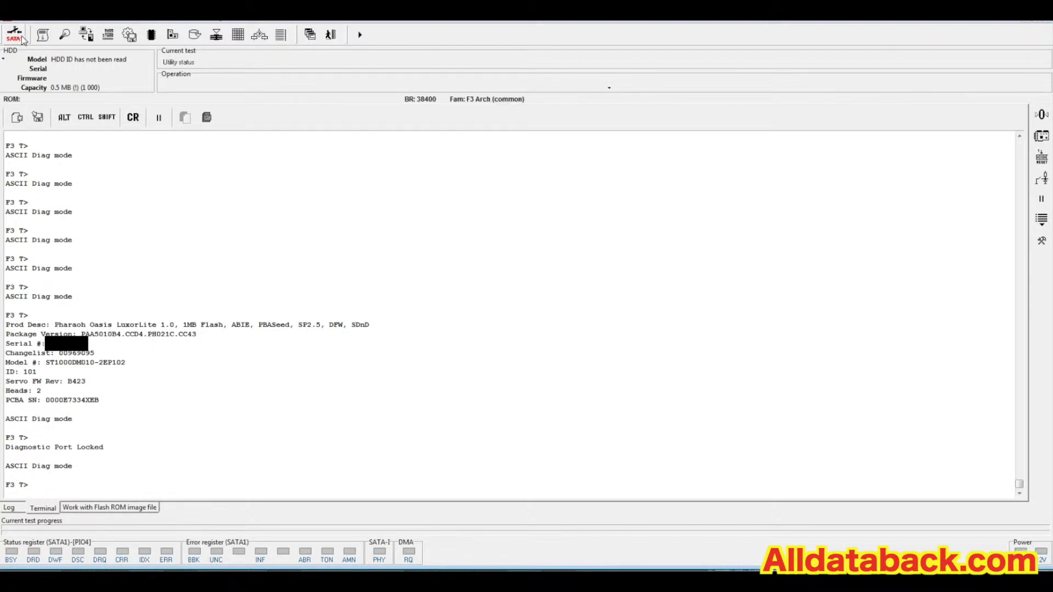
click(22, 38)
Write the Flash ROM image to the HDD at a COM port baud rate of 921600, using automatic Boot Code Mode initialization
click(110, 507)
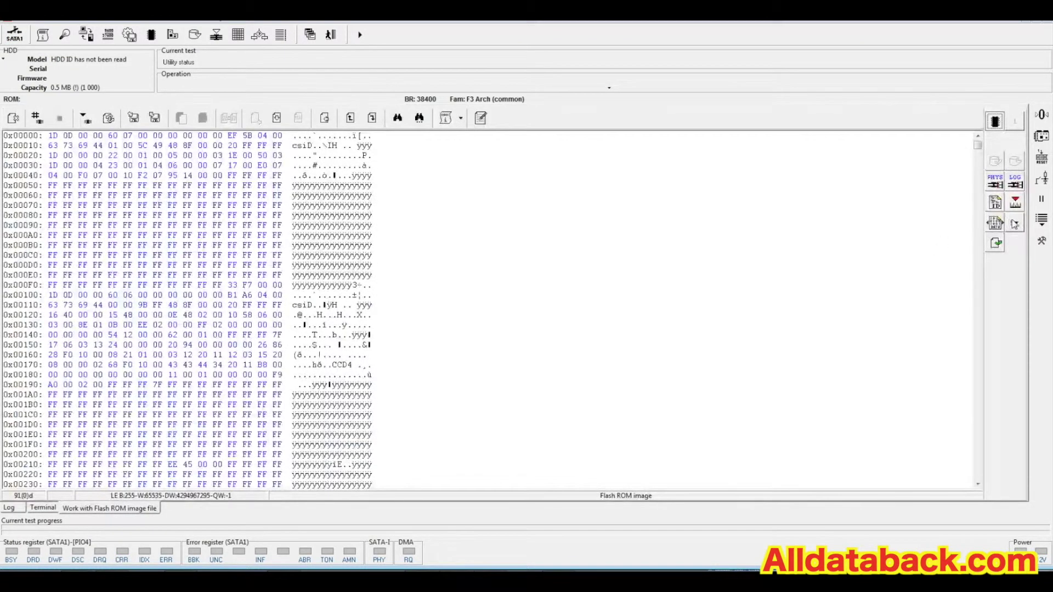
click(1015, 223)
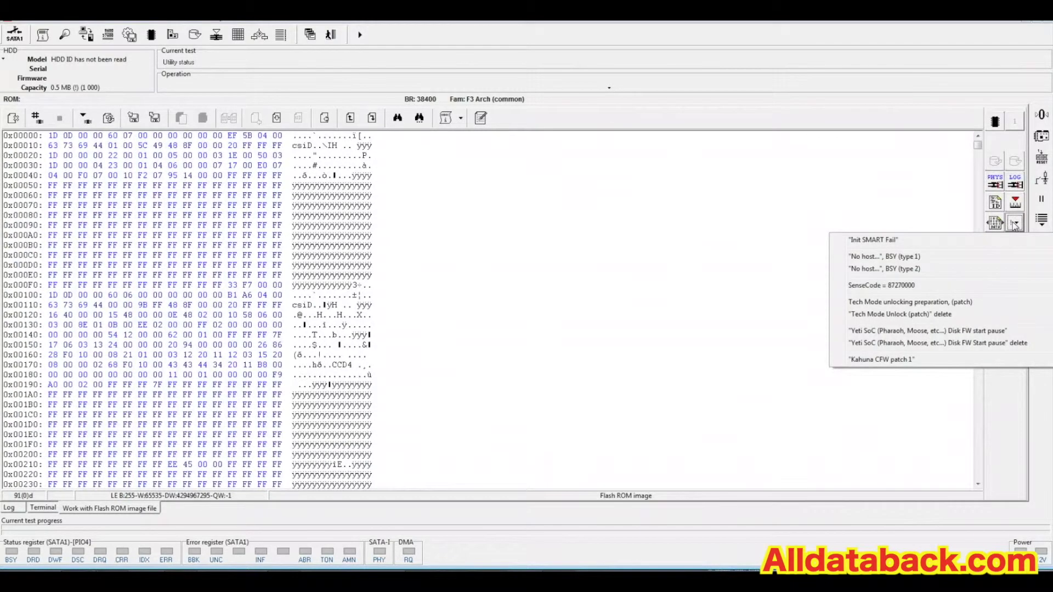
click(1001, 229)
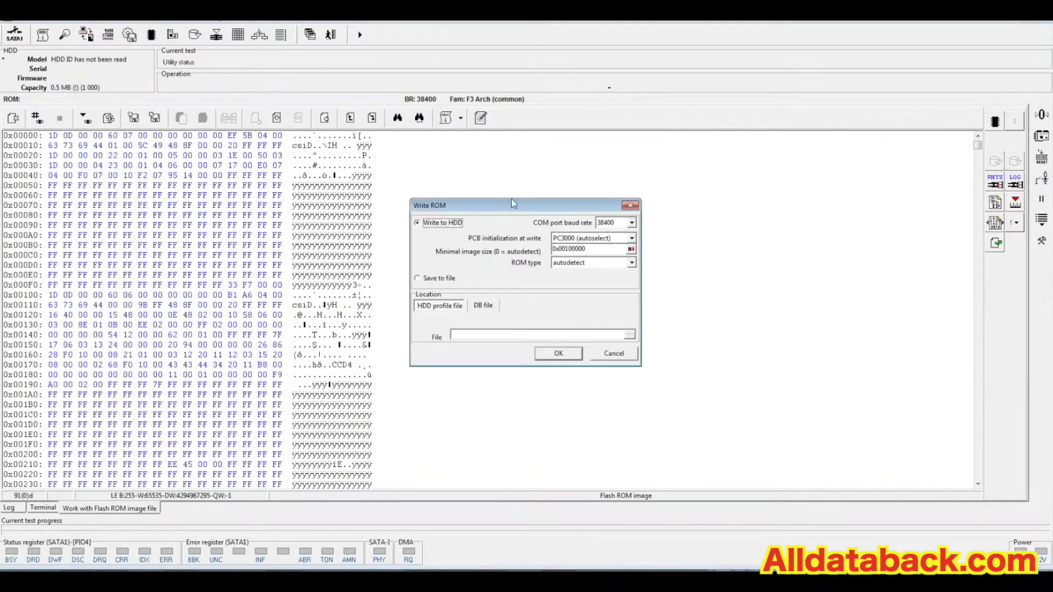
click(618, 223)
click(612, 284)
click(560, 354)
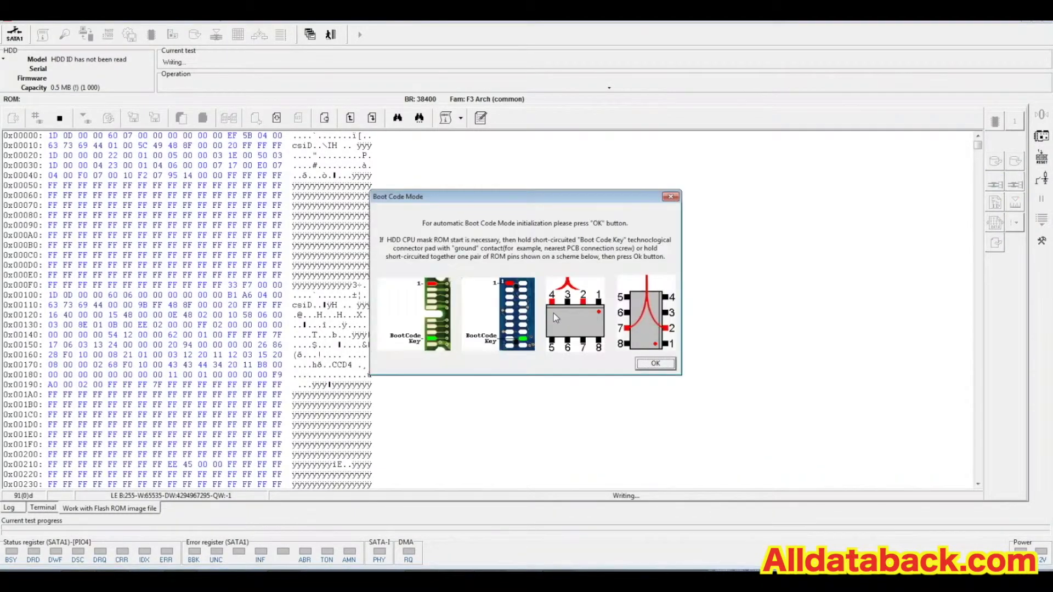
click(642, 362)
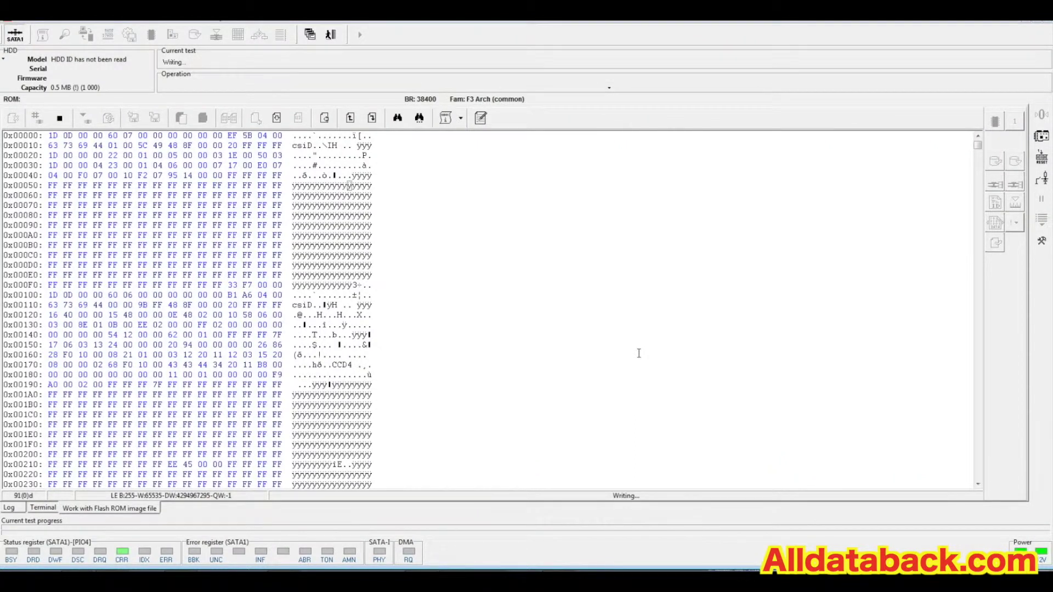
click(534, 292)
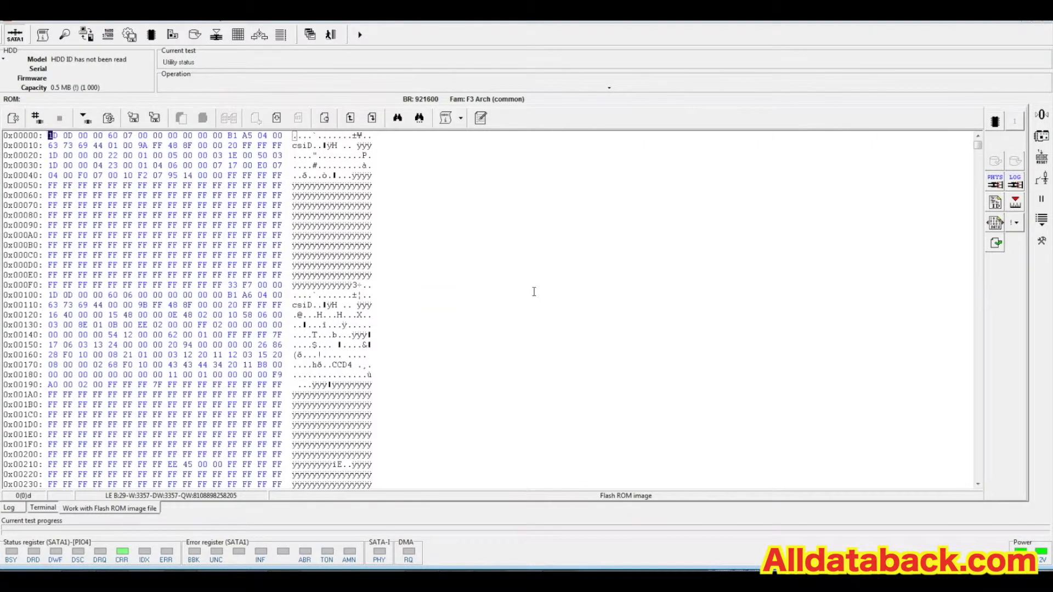
Go back to the terminal and power-cycle the drive so it boots from the written ROM
click(43, 507)
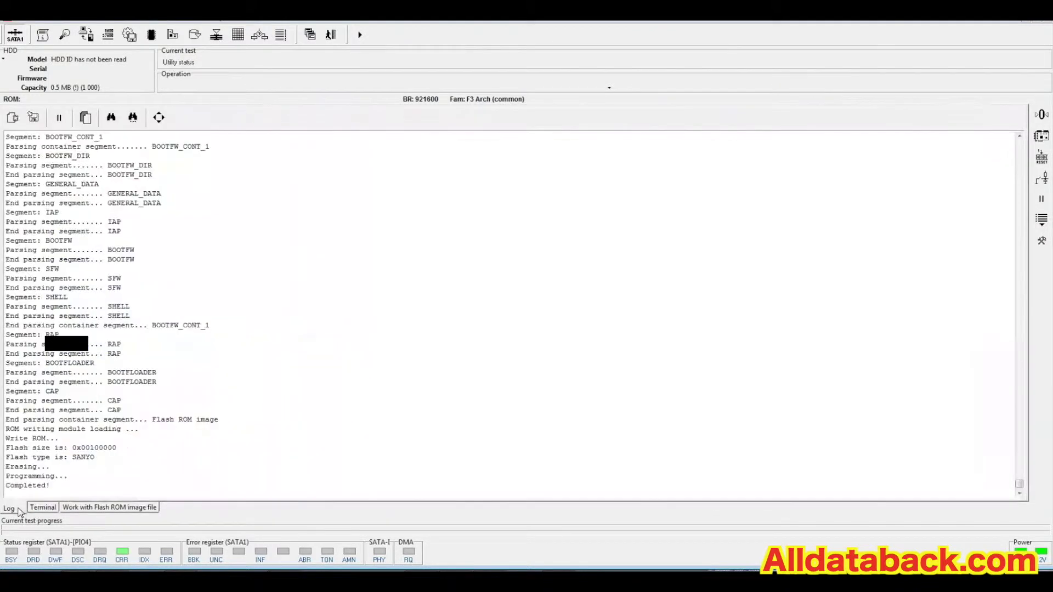
click(15, 37)
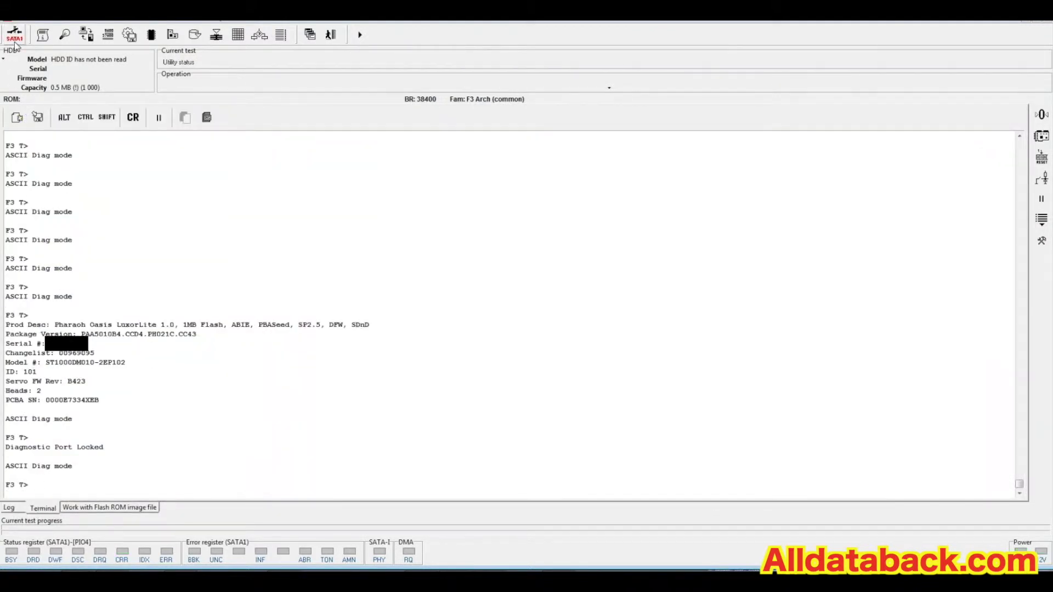
click(15, 44)
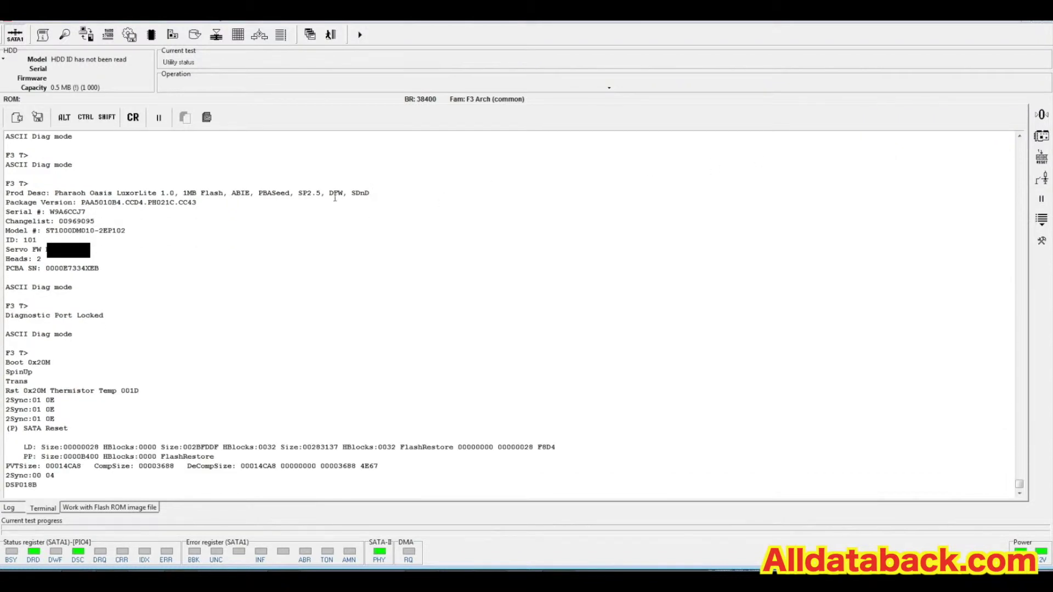
Refresh the HDD ID to read the drive's model, firmware and capacity
right_click(122, 71)
click(167, 104)
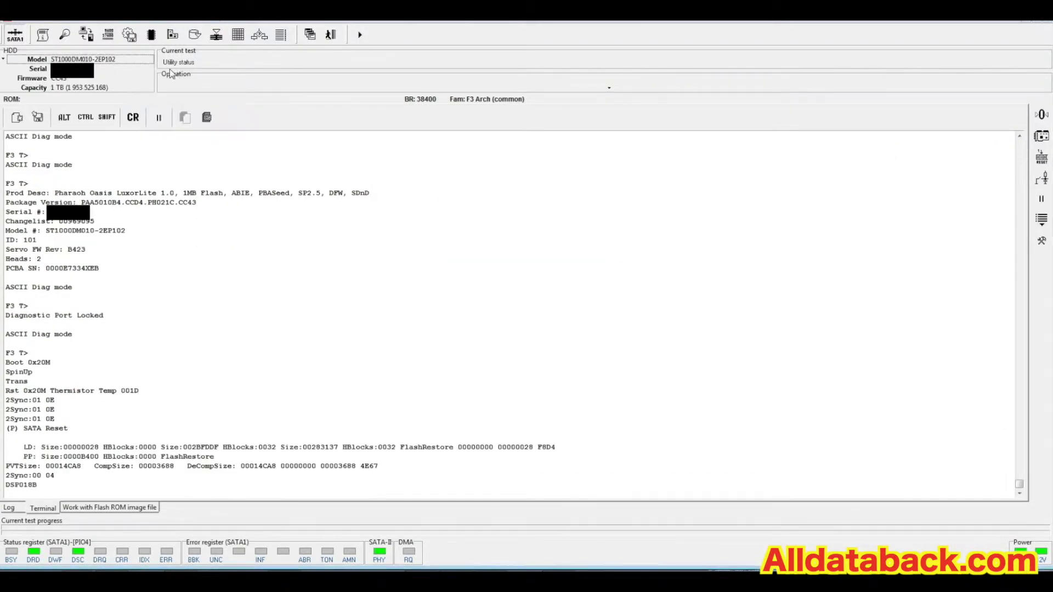
right_click(128, 79)
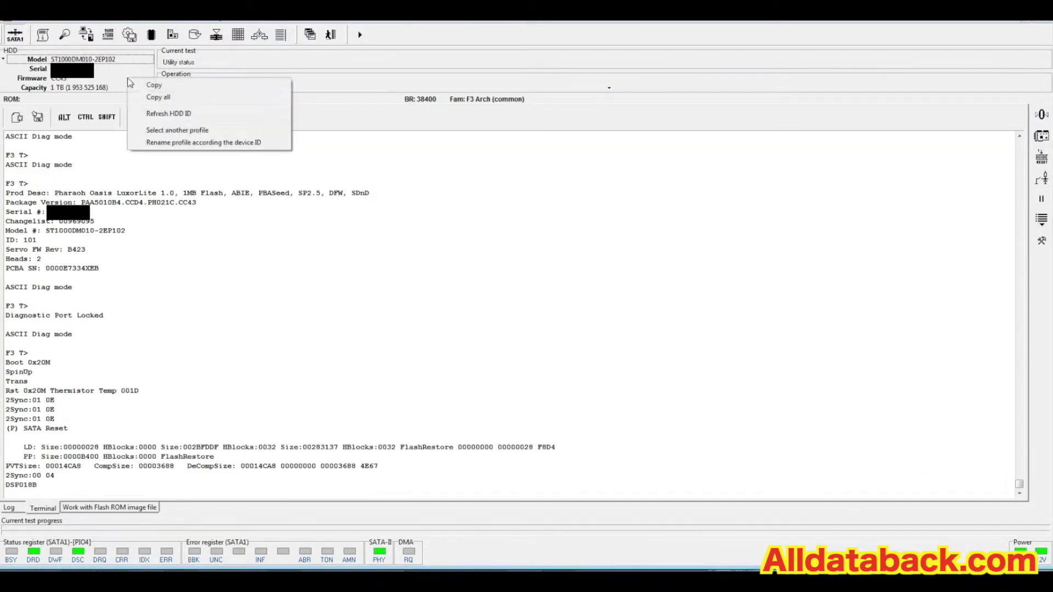
click(170, 113)
right_click(107, 76)
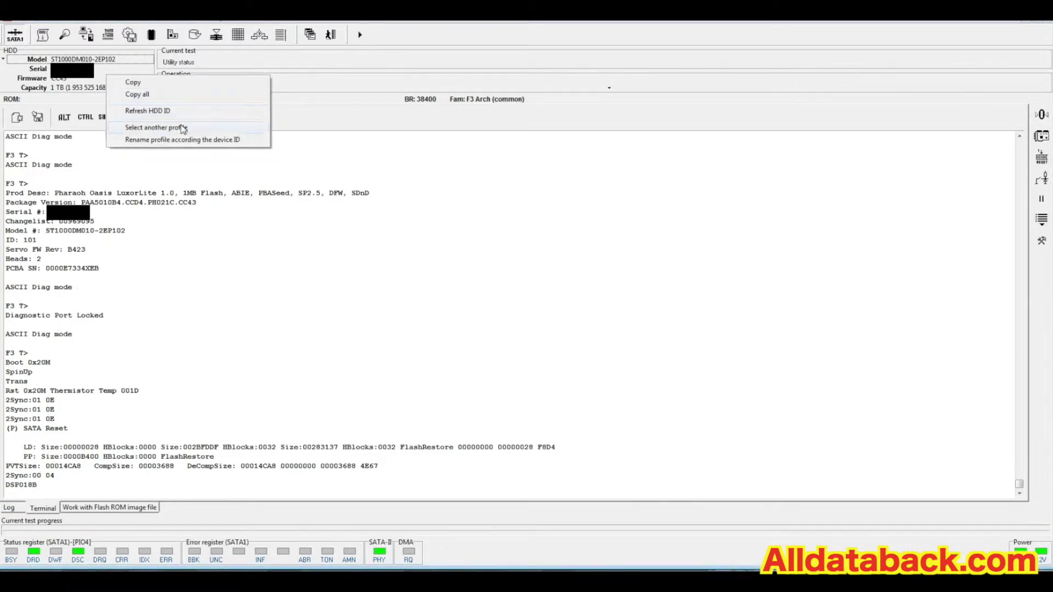
click(332, 101)
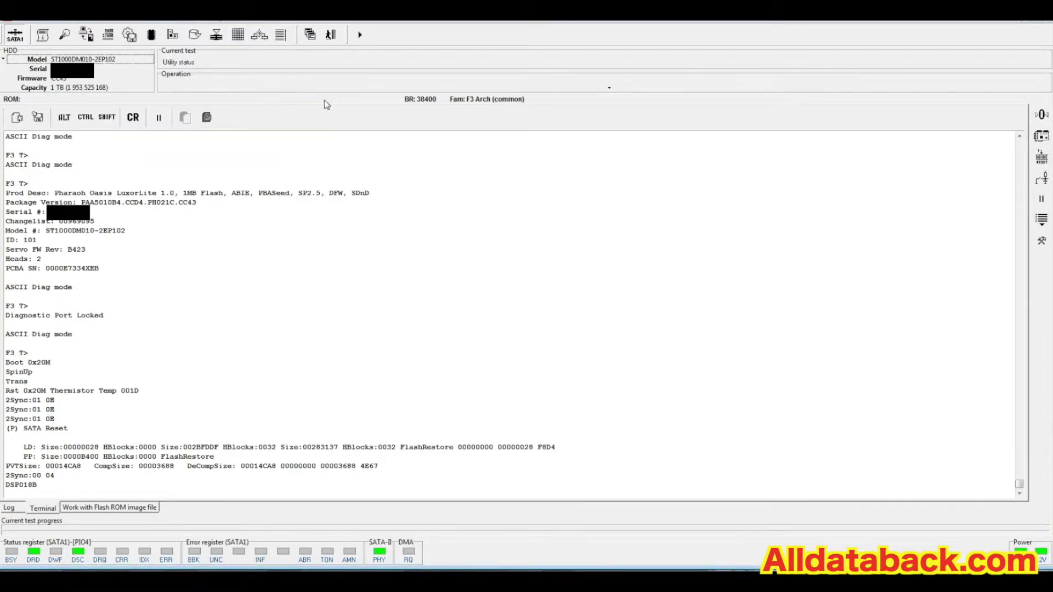
Open the drive in Sector edit at LBA 0
click(123, 21)
mouse_move(185, 46)
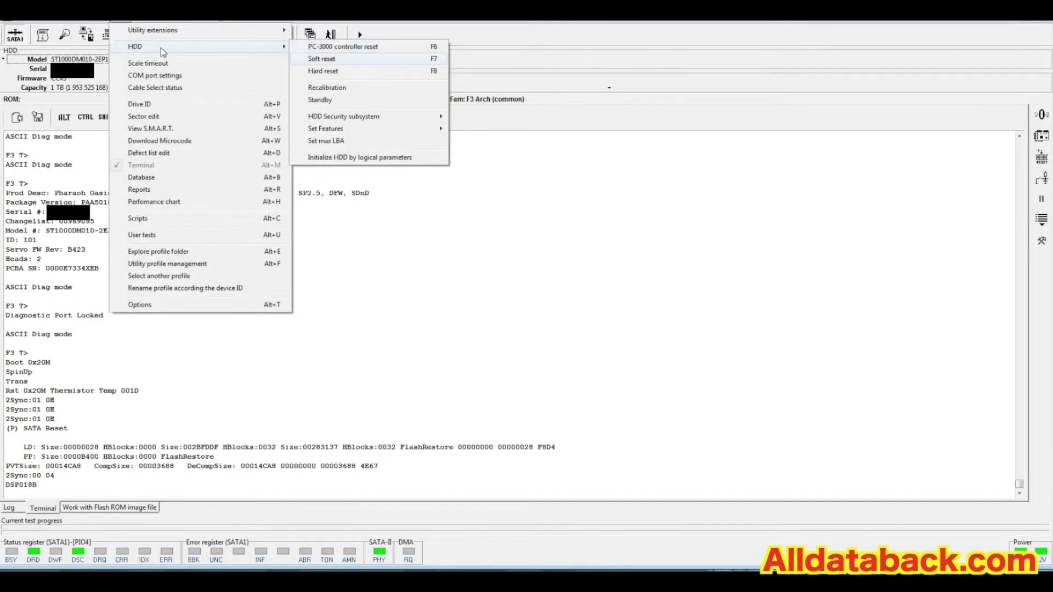
click(170, 116)
click(547, 276)
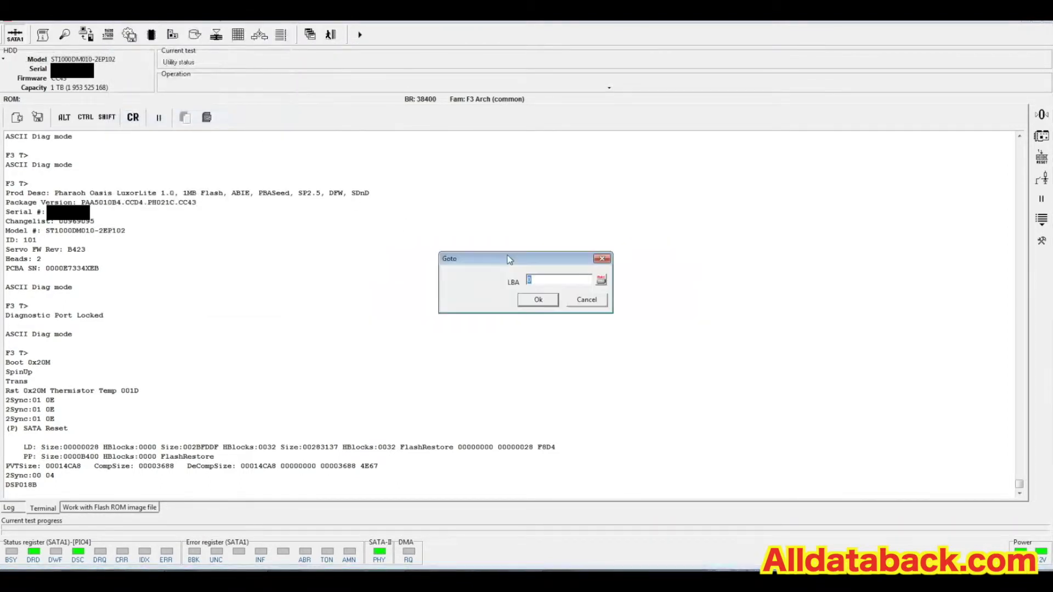
click(536, 300)
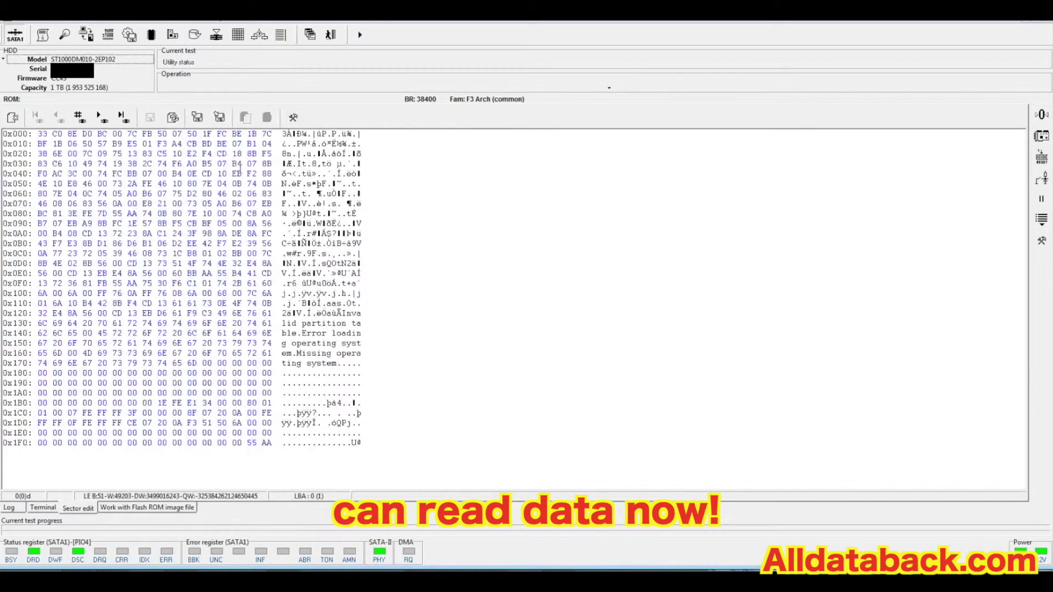
Check read access by viewing the drive's final, first and next sectors, ending on the first one
click(122, 117)
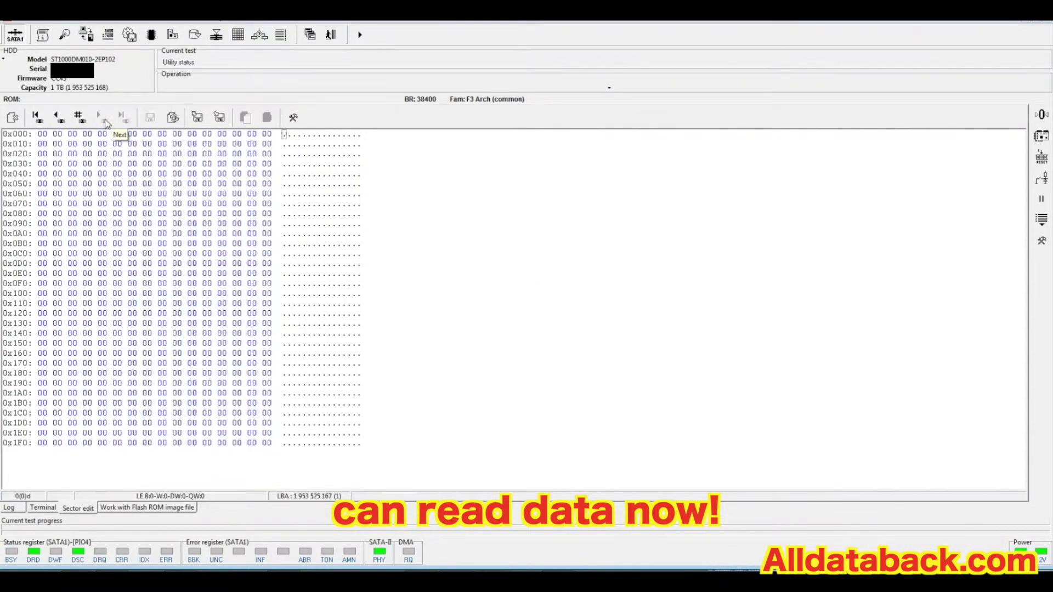
click(37, 117)
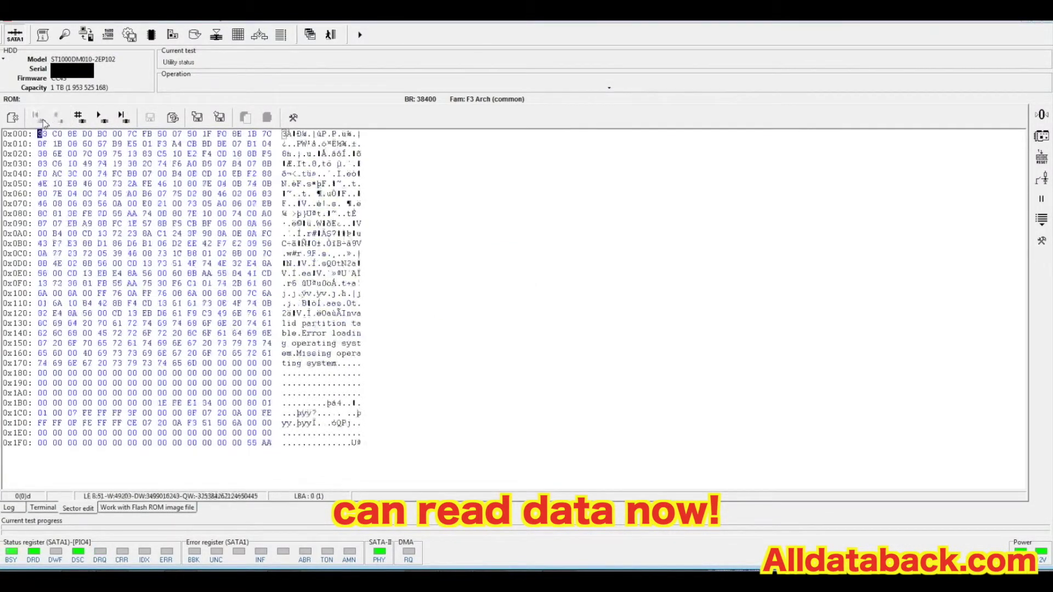
click(100, 119)
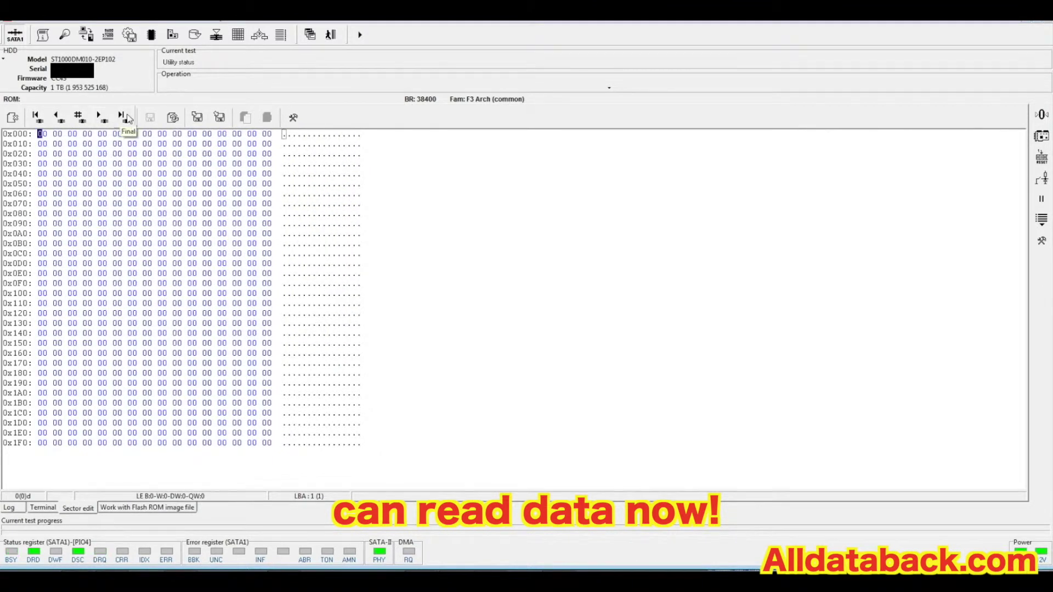
click(42, 118)
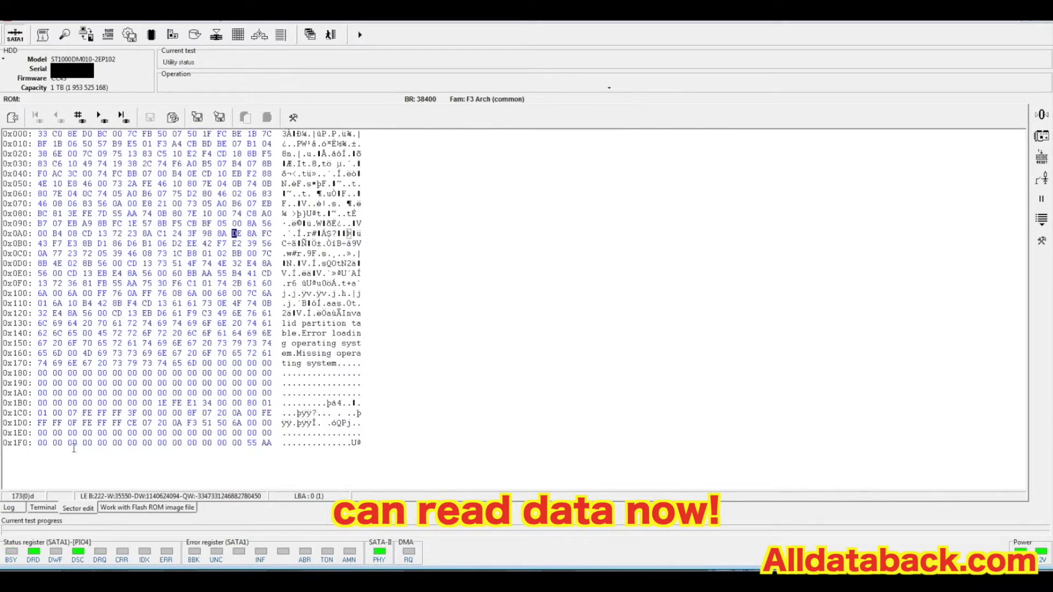
Write the ROM image prepared with the Tech Mode unlocking patch to the HDD at a COM port baud rate of 921600
click(49, 507)
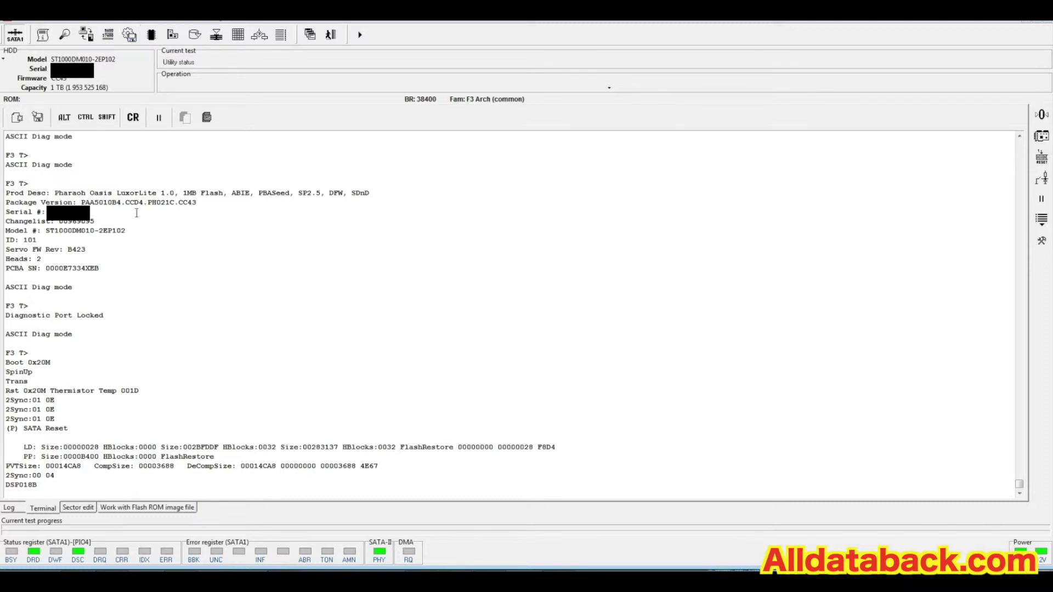
click(632, 223)
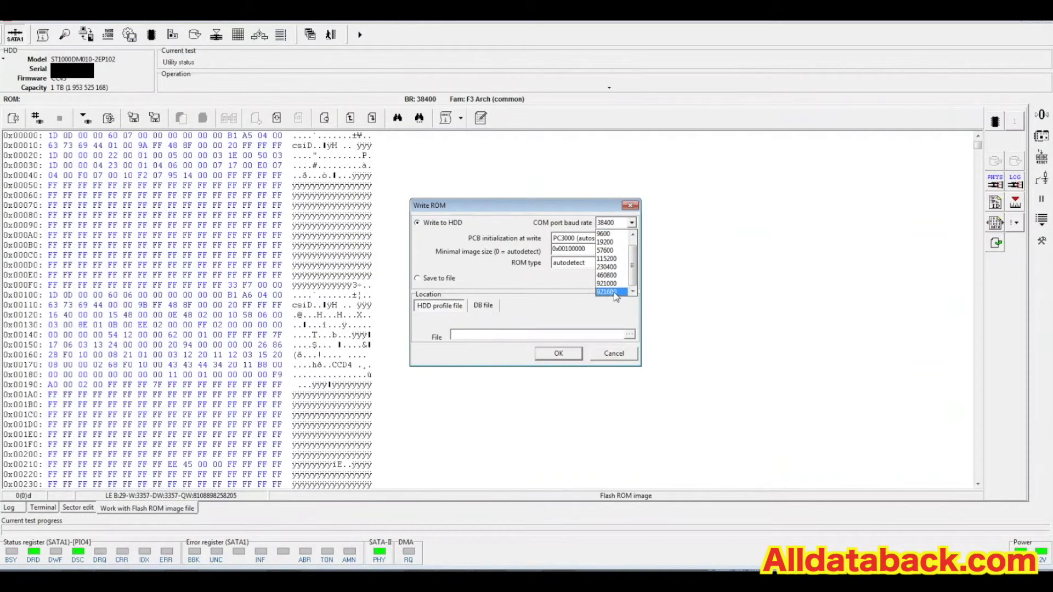
click(611, 296)
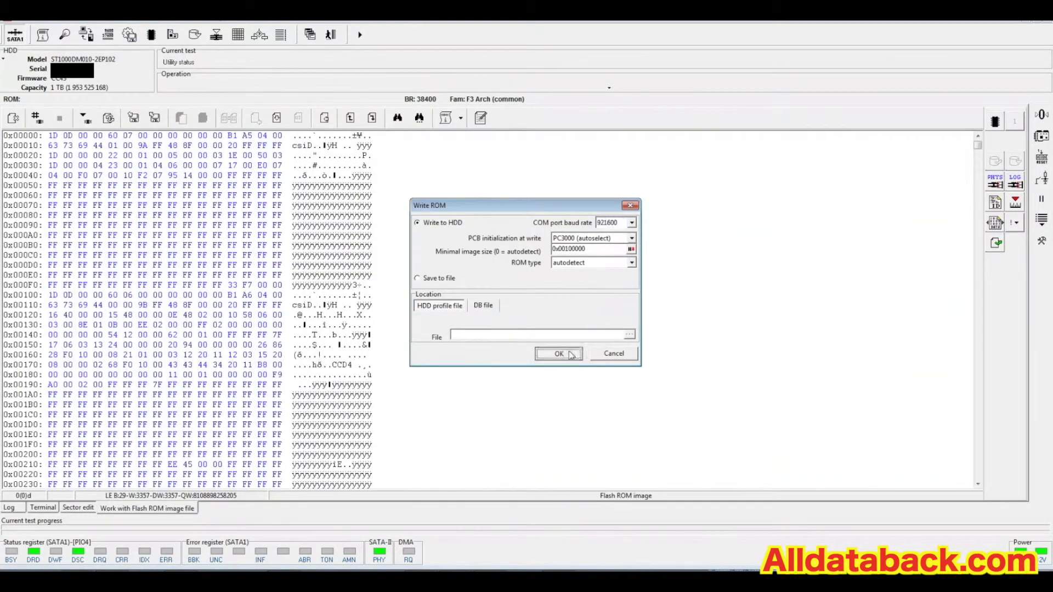
click(572, 354)
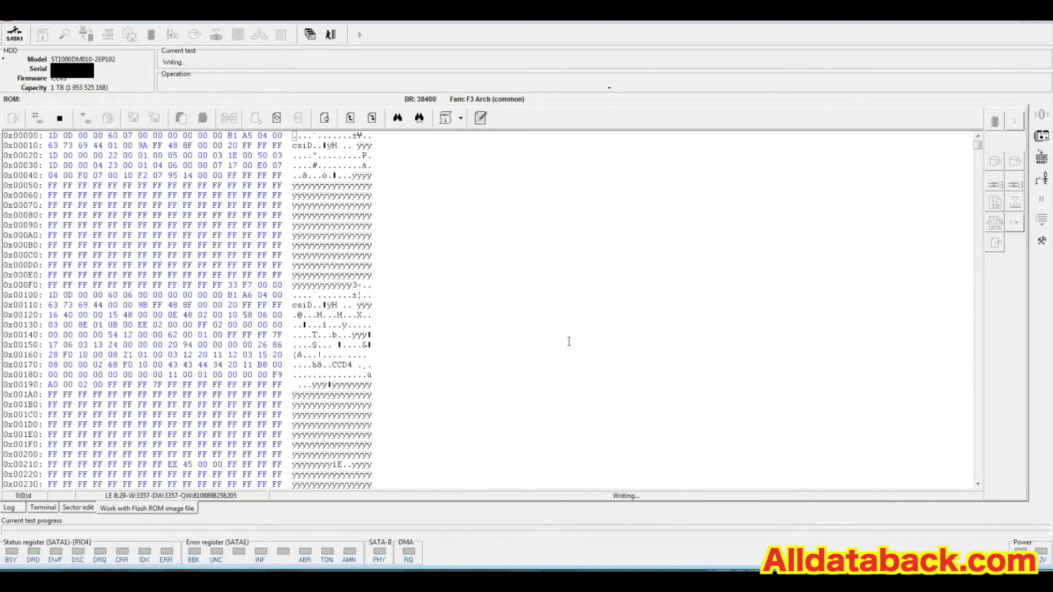
click(648, 367)
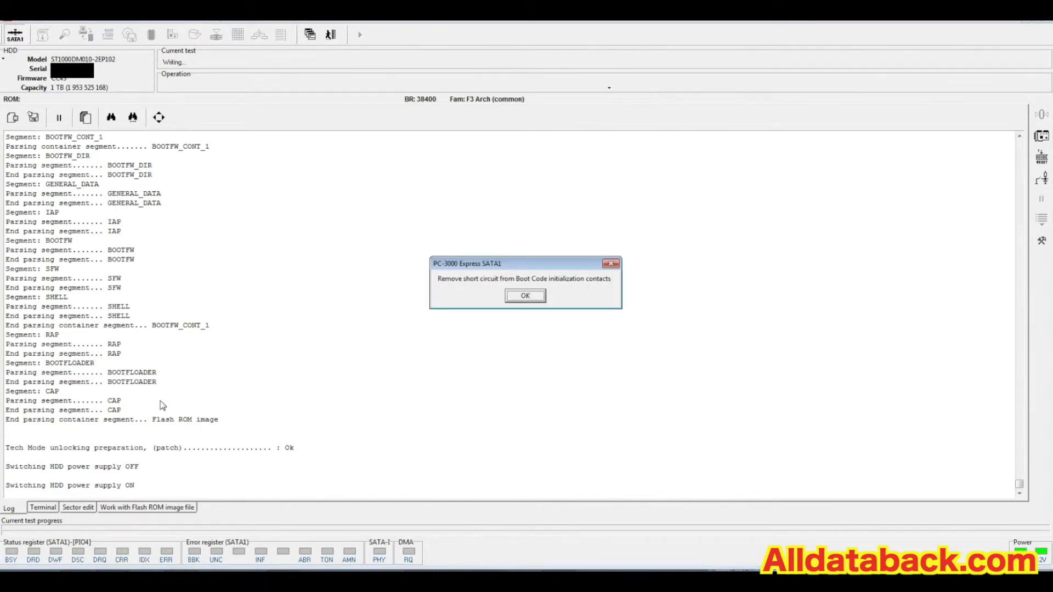
click(526, 297)
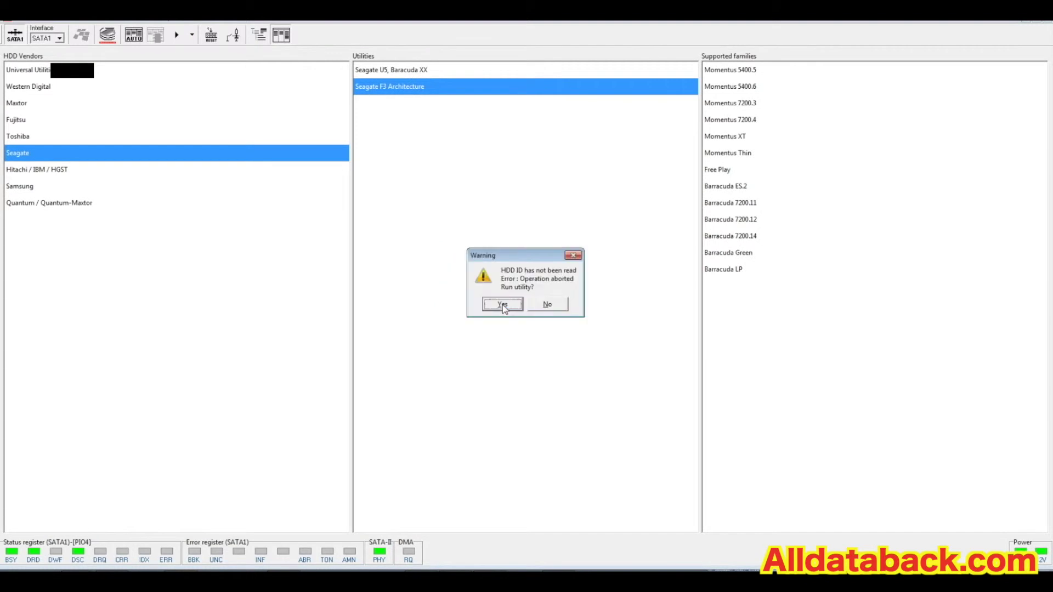
Launch the Seagate F3 Architecture utility without a read HDD ID, cycling the HDD power supply before the utility start
click(498, 303)
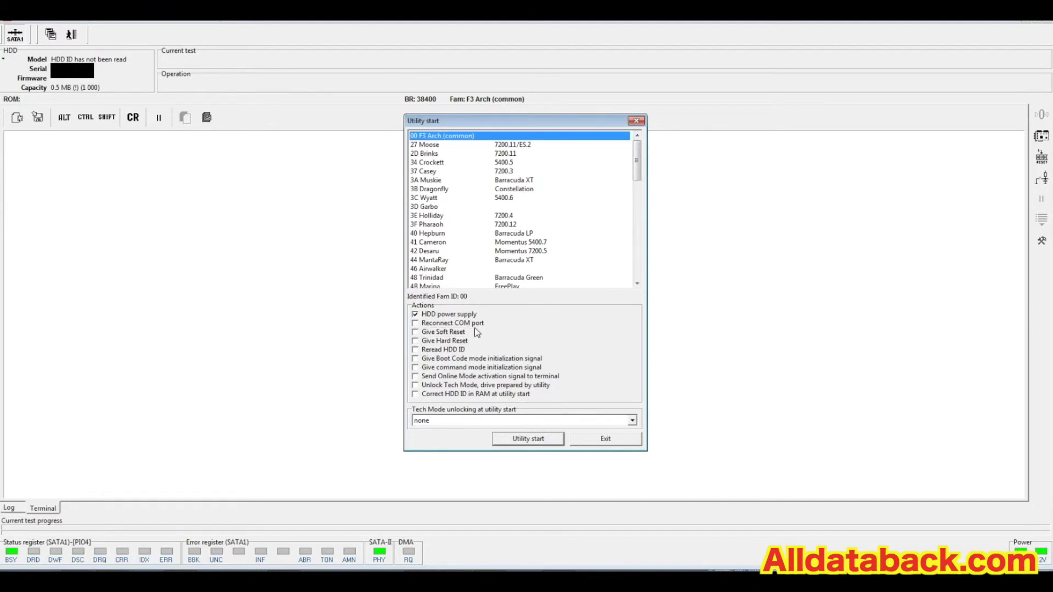
click(462, 315)
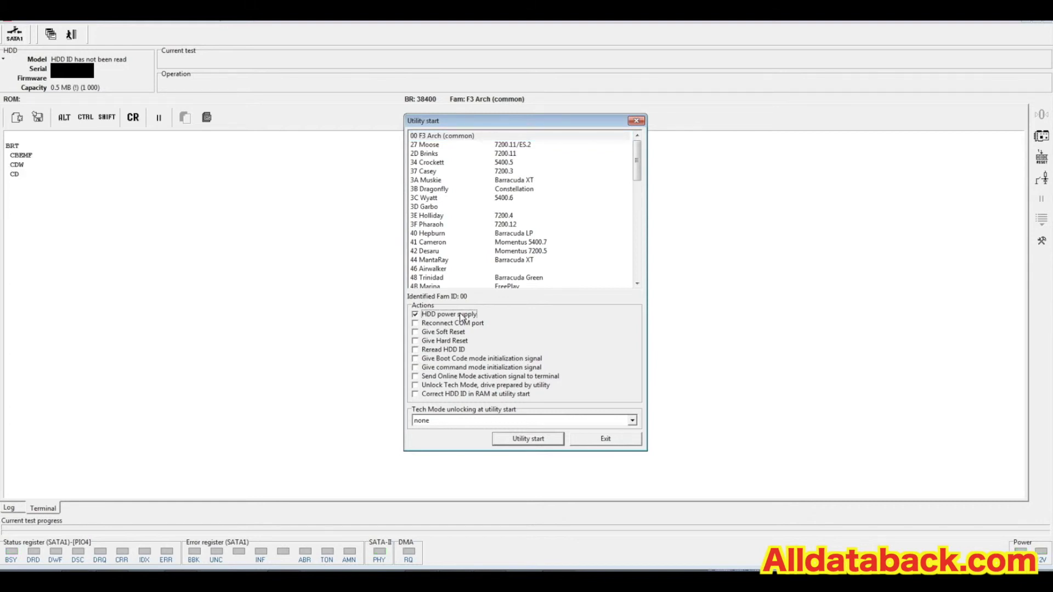
click(526, 441)
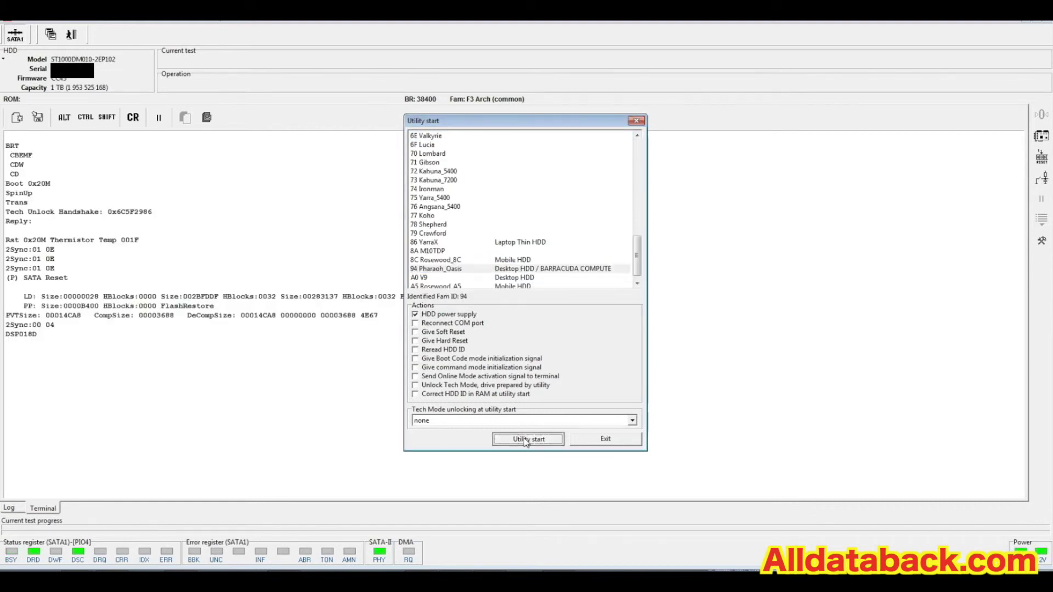